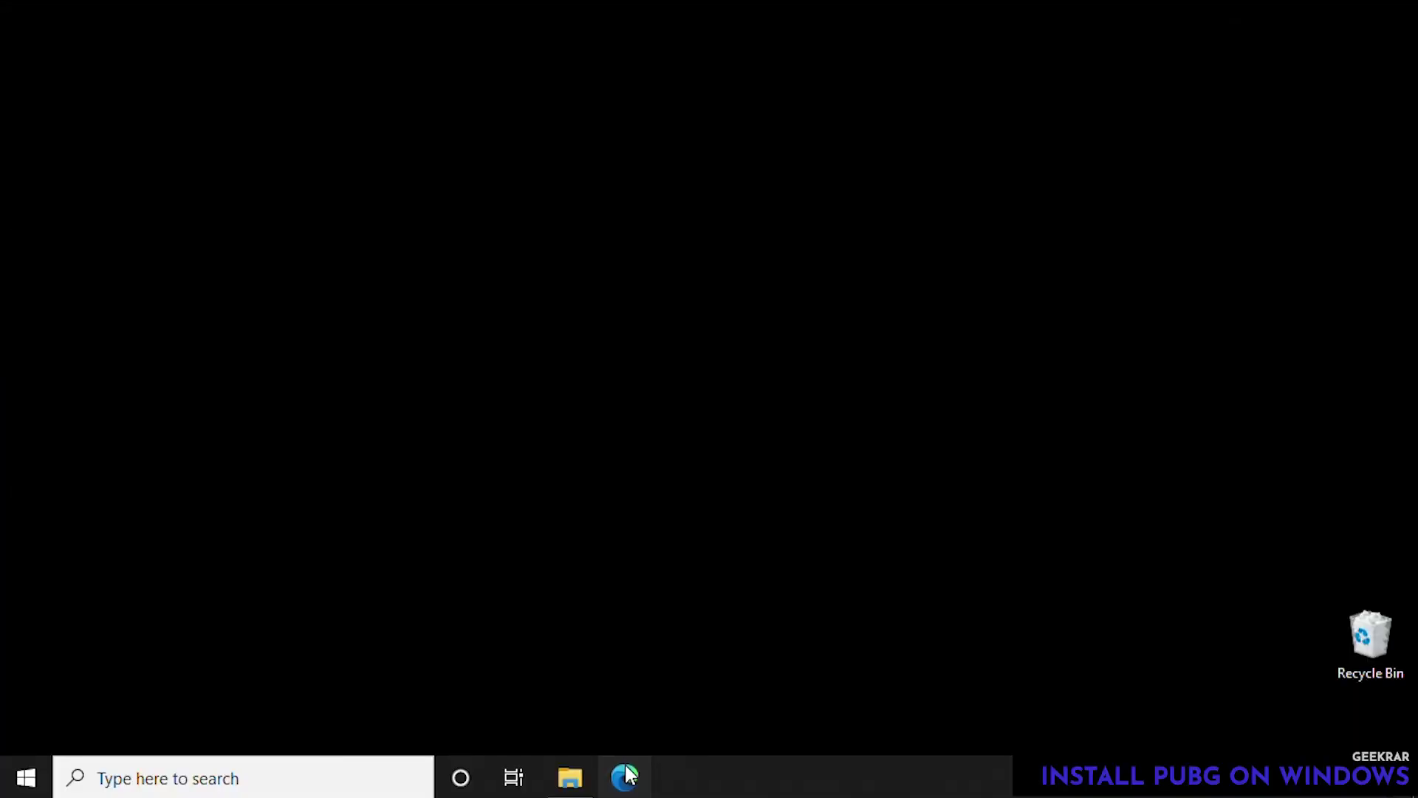
Step: Open the Edge browser, search Google for "gameloop" and open the gameloop.fun website
{"action": "left_click", "coordinate": [625, 768]}
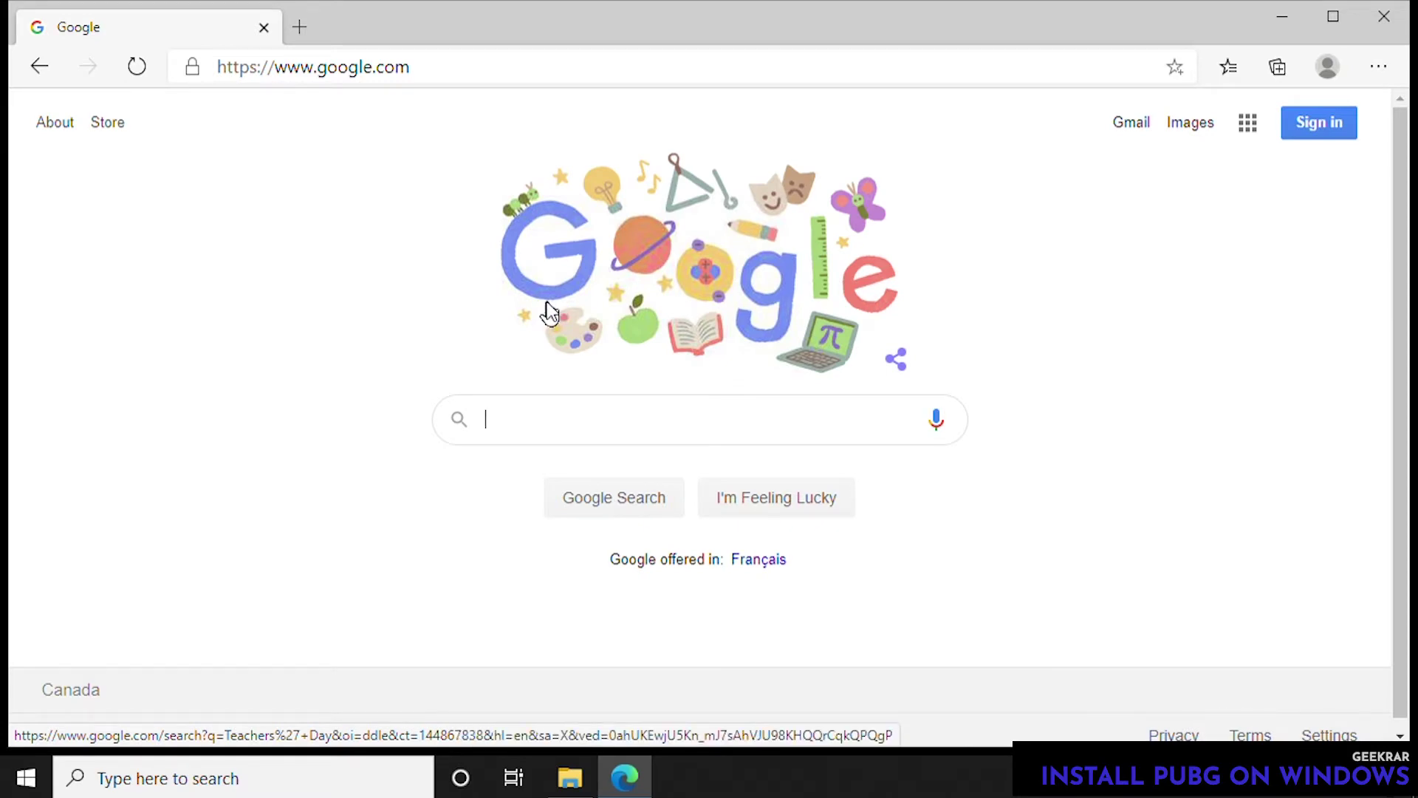
{"action": "type", "text": "gameloop"}
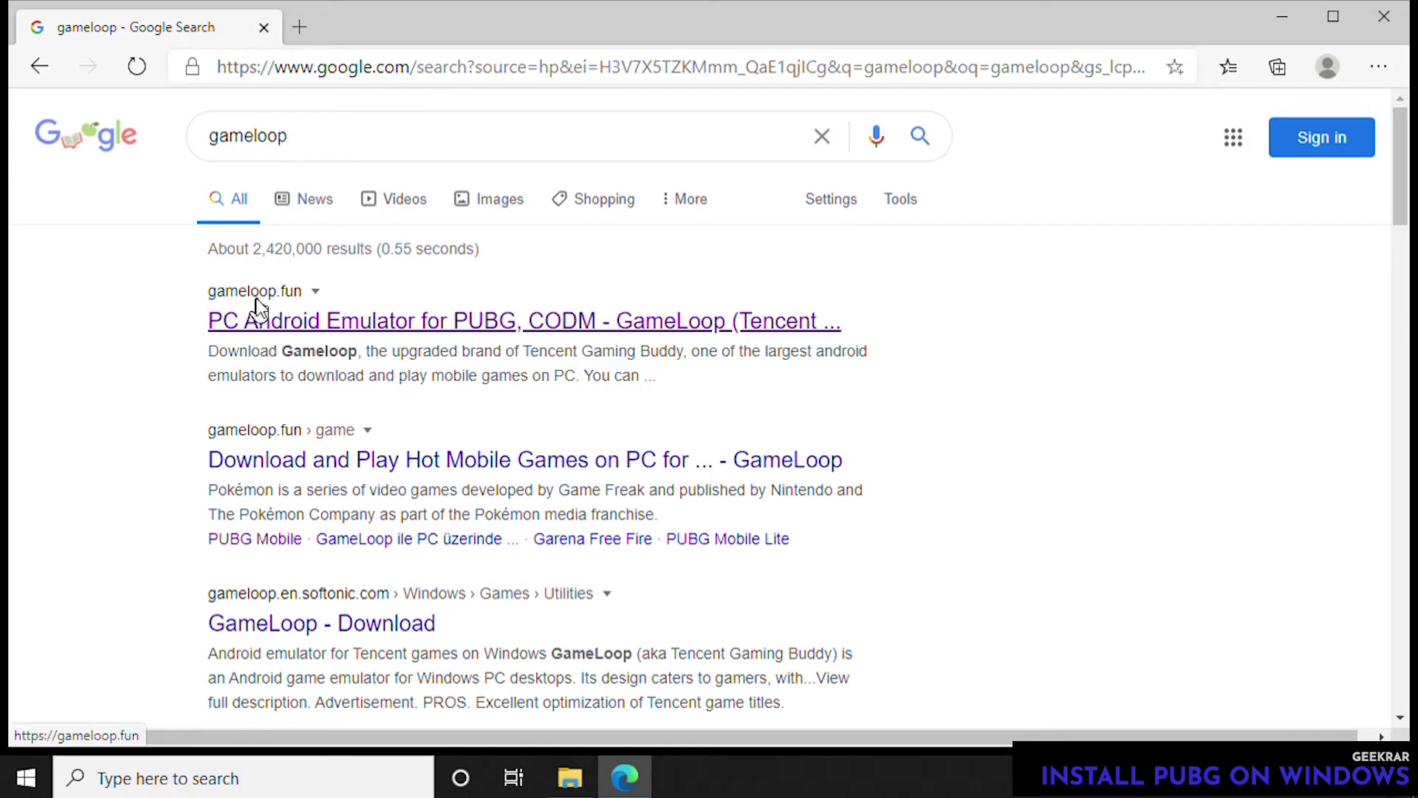
{"action": "left_click", "coordinate": [295, 320]}
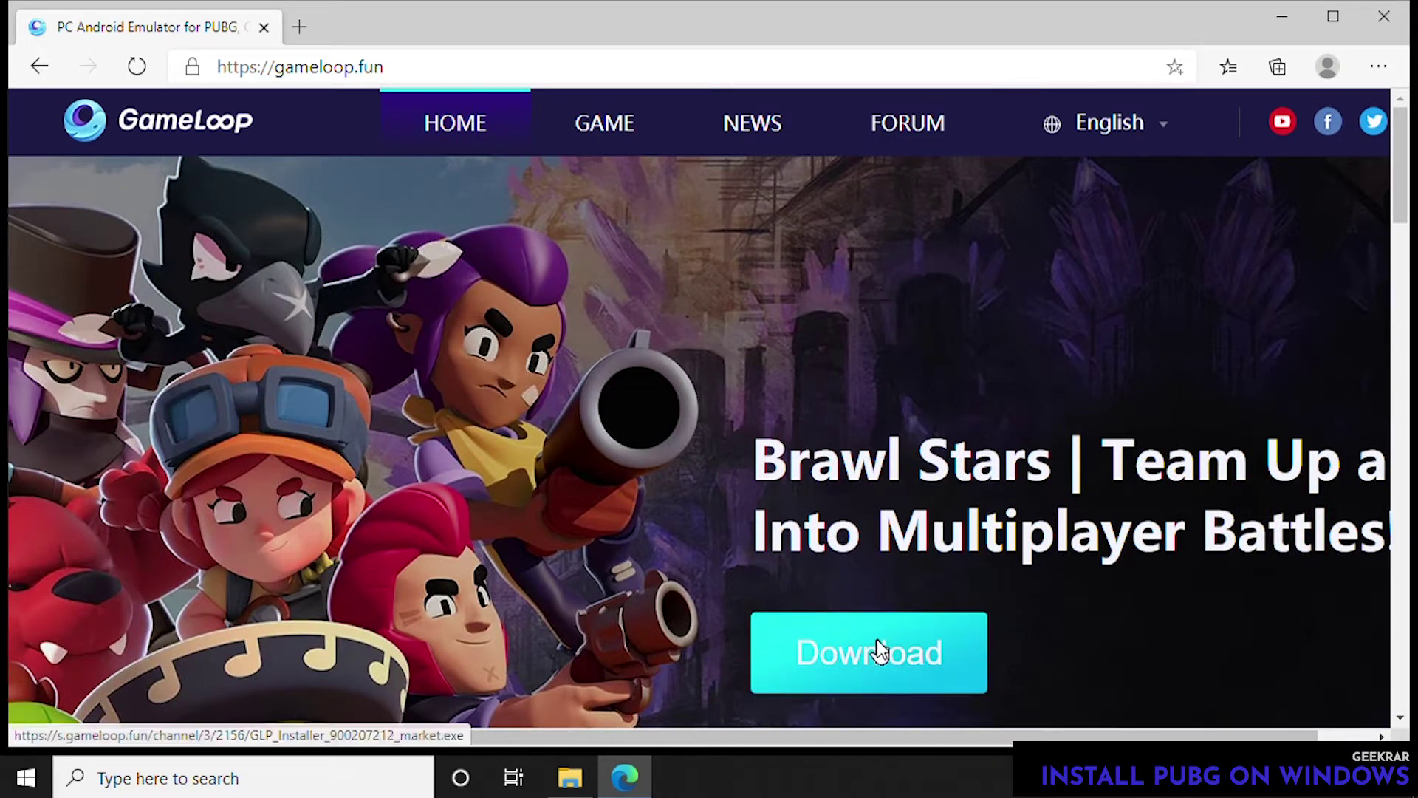
Step: Download the GameLoop installer from the site's home page and minimize the browser window
{"action": "scroll", "coordinate": [877, 641], "scroll_direction": "down", "scroll_amount": 3}
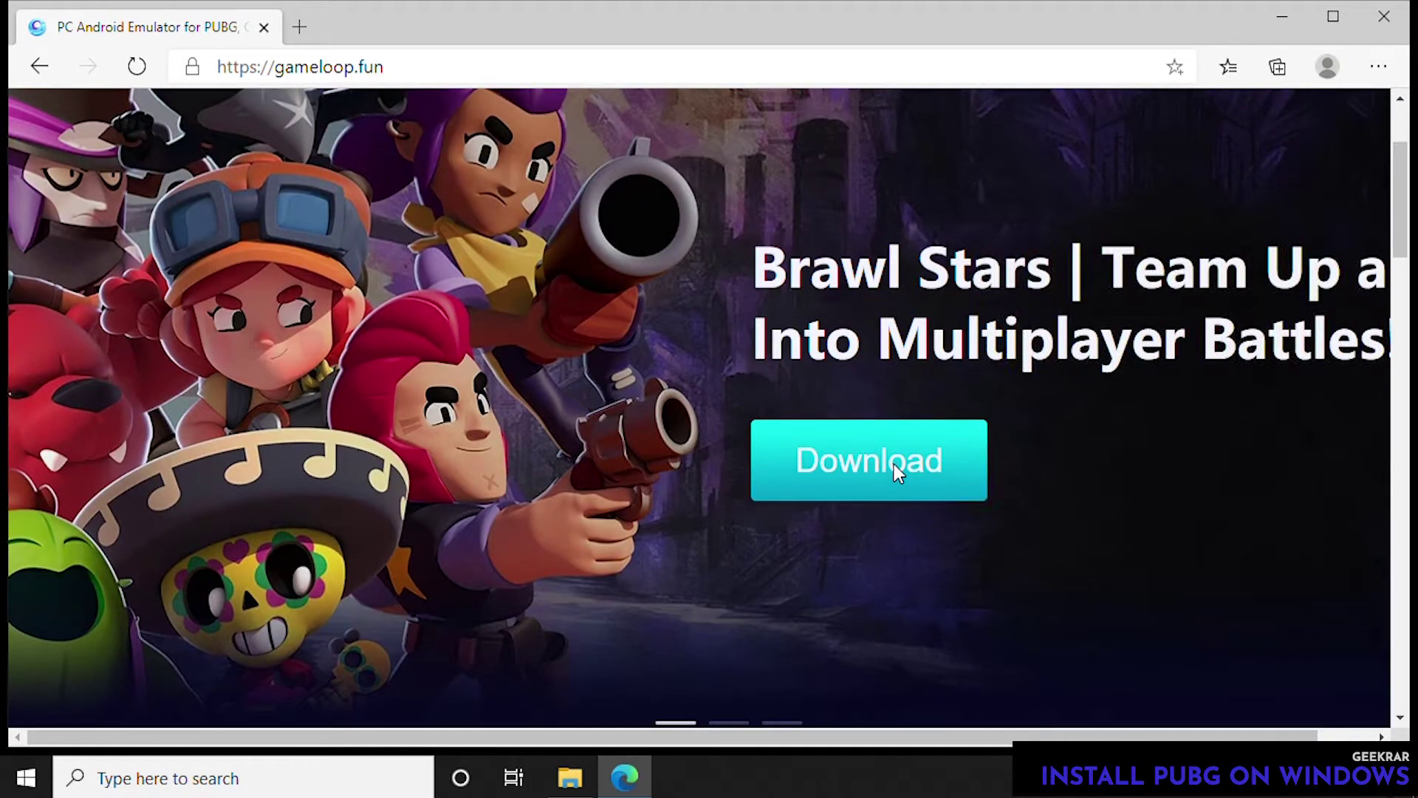
{"action": "left_click", "coordinate": [897, 475]}
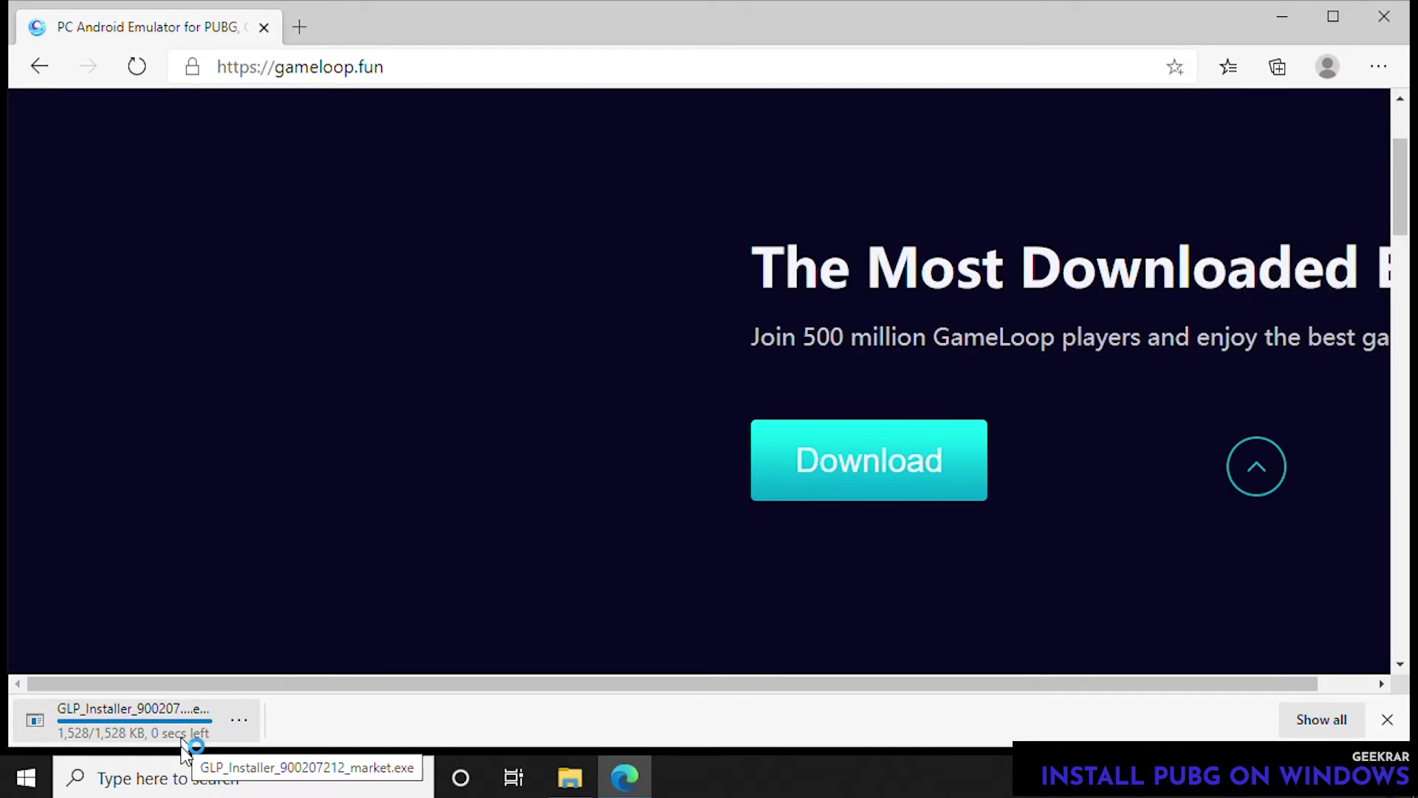
{"action": "scroll", "coordinate": [842, 392], "scroll_direction": "down", "scroll_amount": 2}
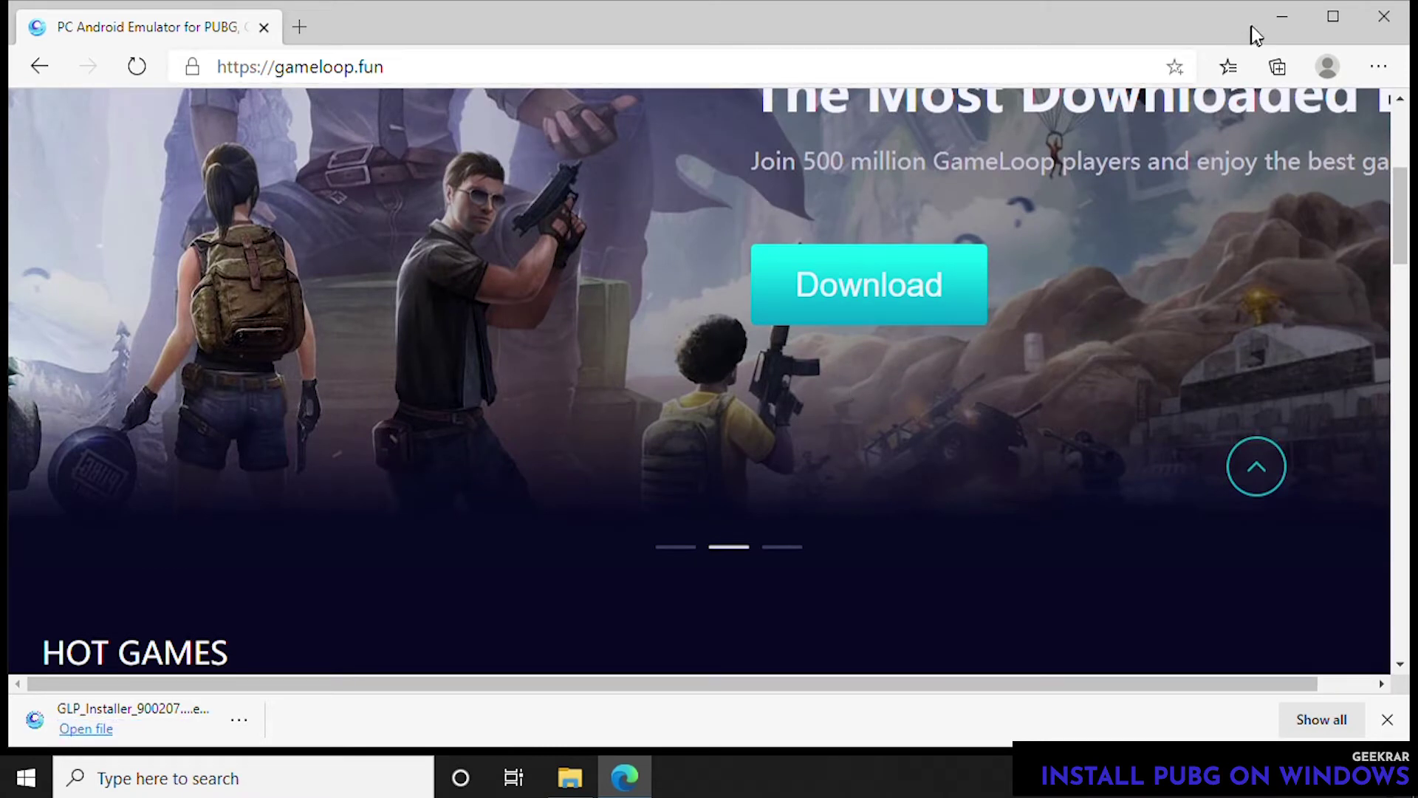
{"action": "left_click", "coordinate": [1276, 16]}
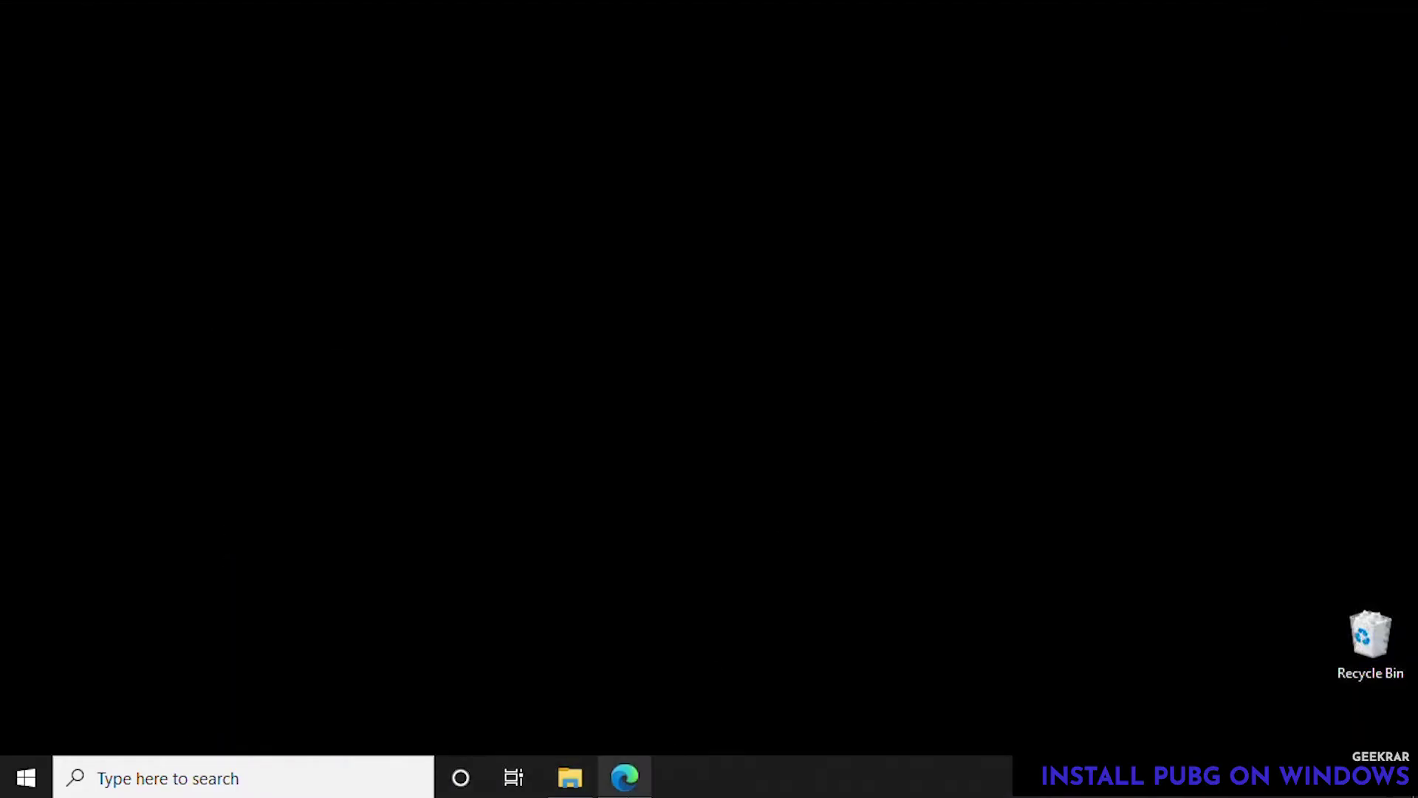
Step: Run GLP_Installer_900207212_market from the Downloads folder as administrator and install GameLoop, minimizing the folder window
{"action": "left_click", "coordinate": [574, 793]}
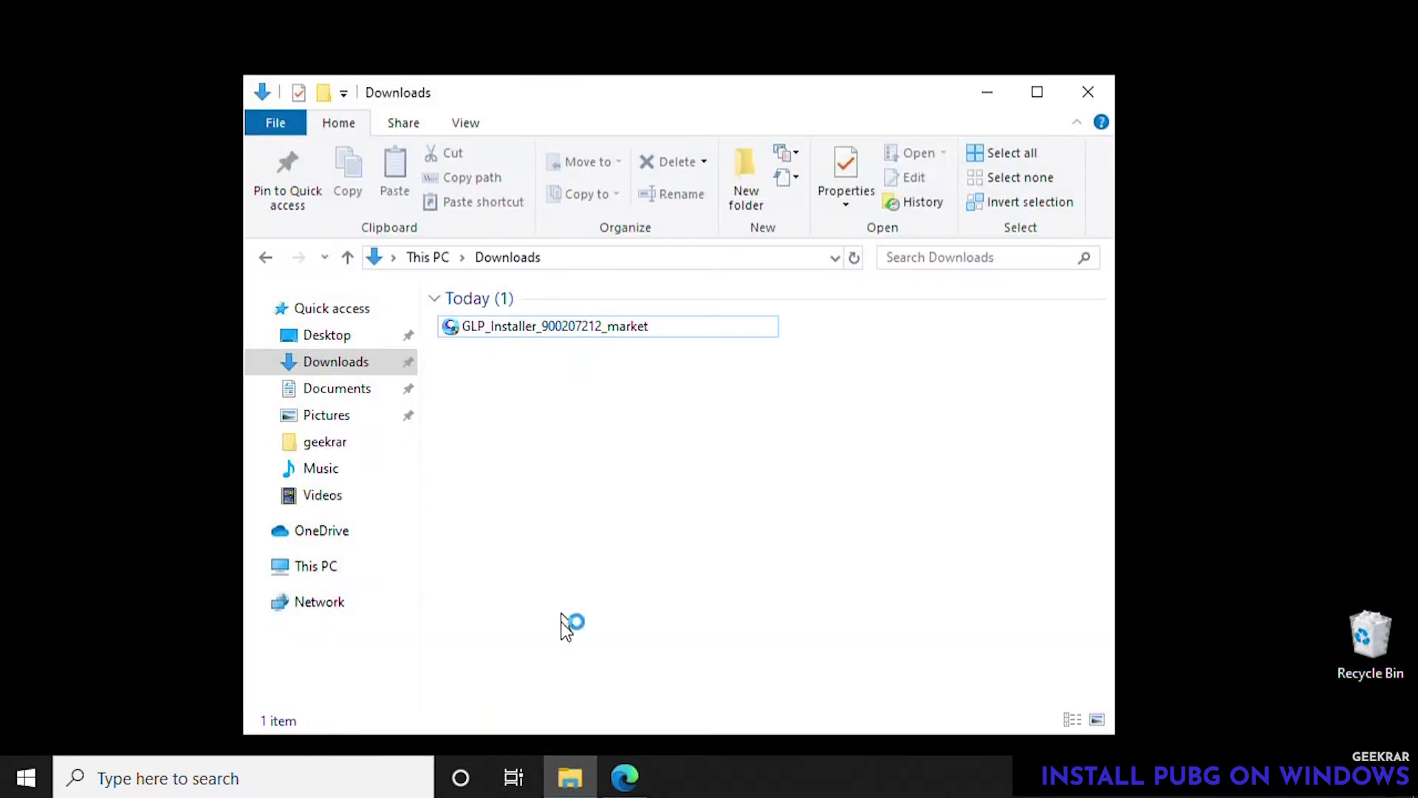
{"action": "double_click", "coordinate": [565, 330]}
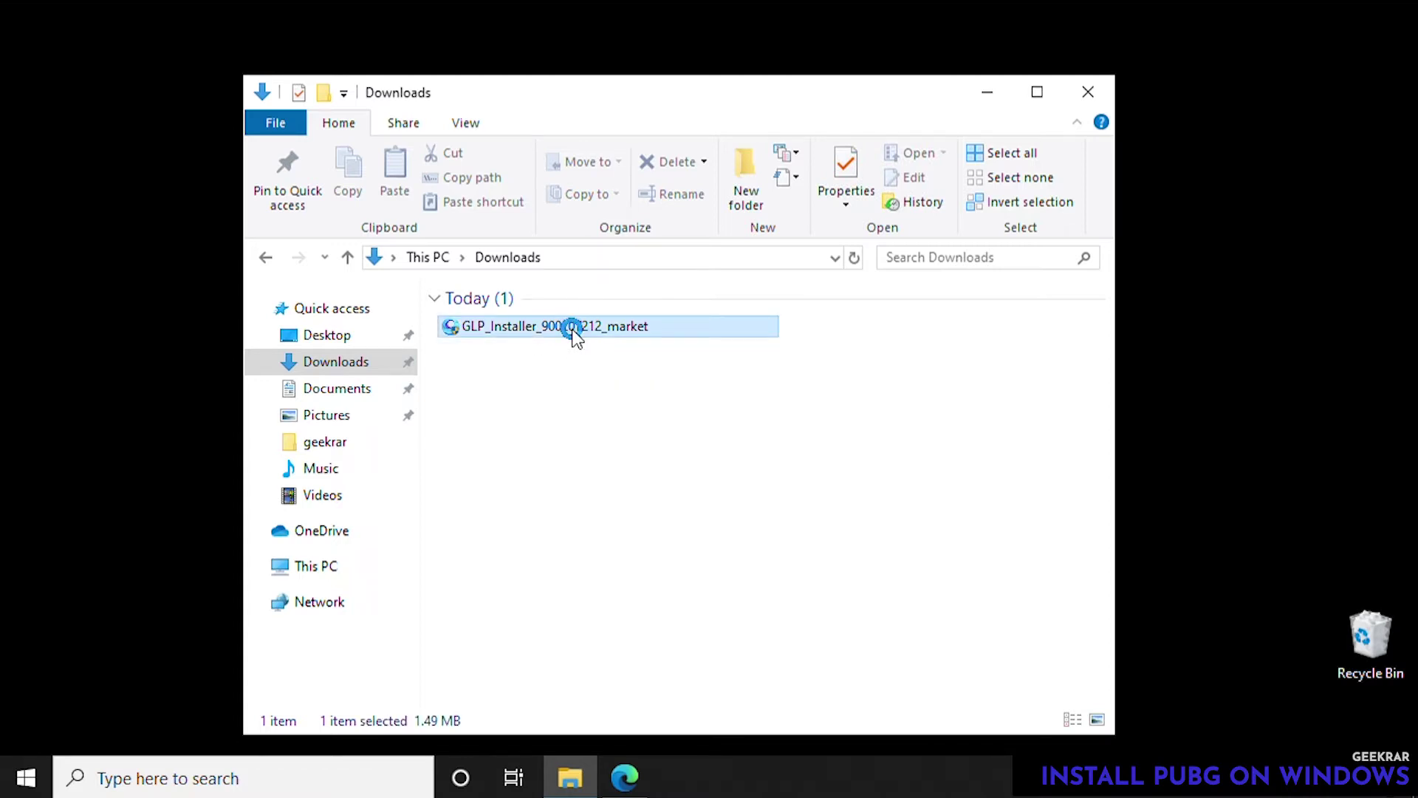
{"action": "right_click", "coordinate": [576, 337]}
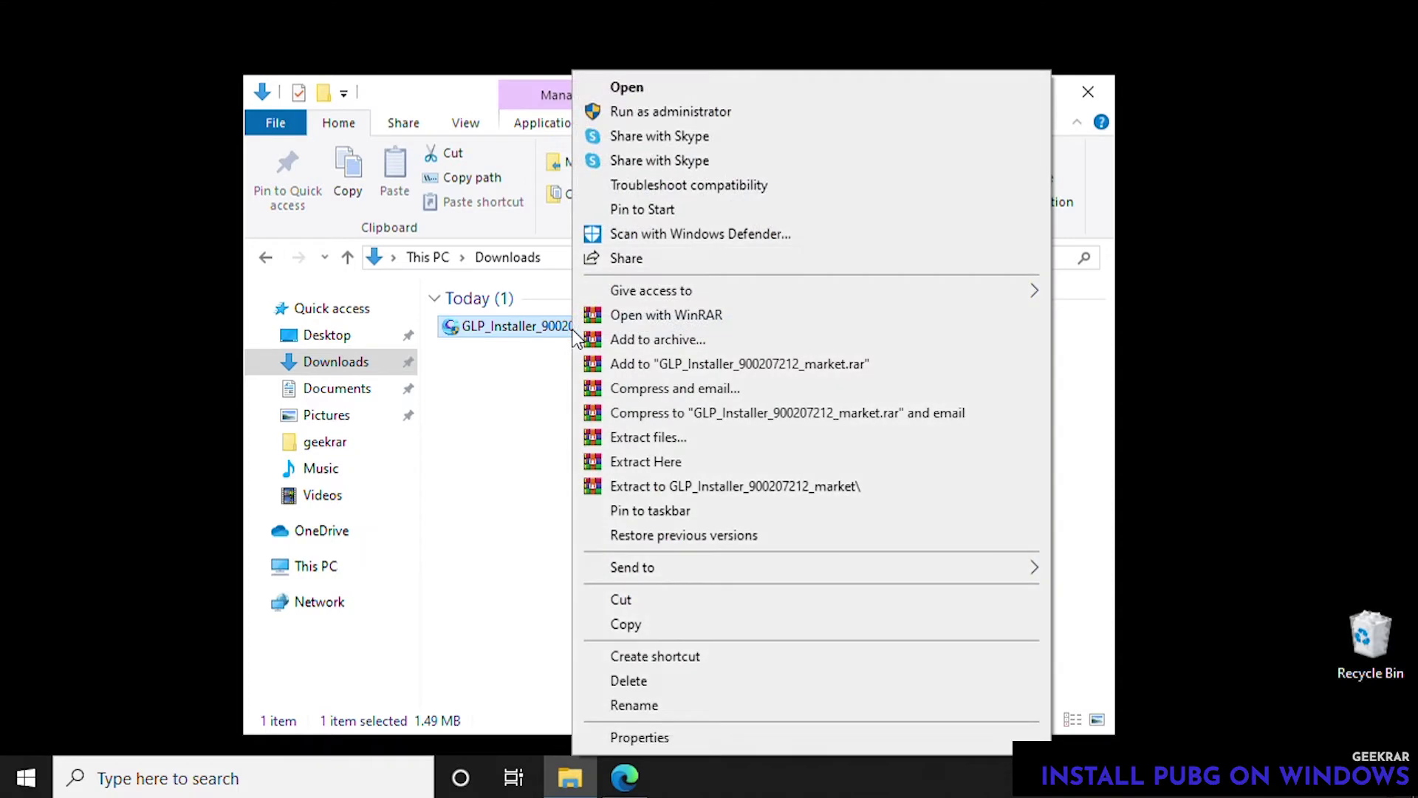
{"action": "left_click", "coordinate": [665, 110]}
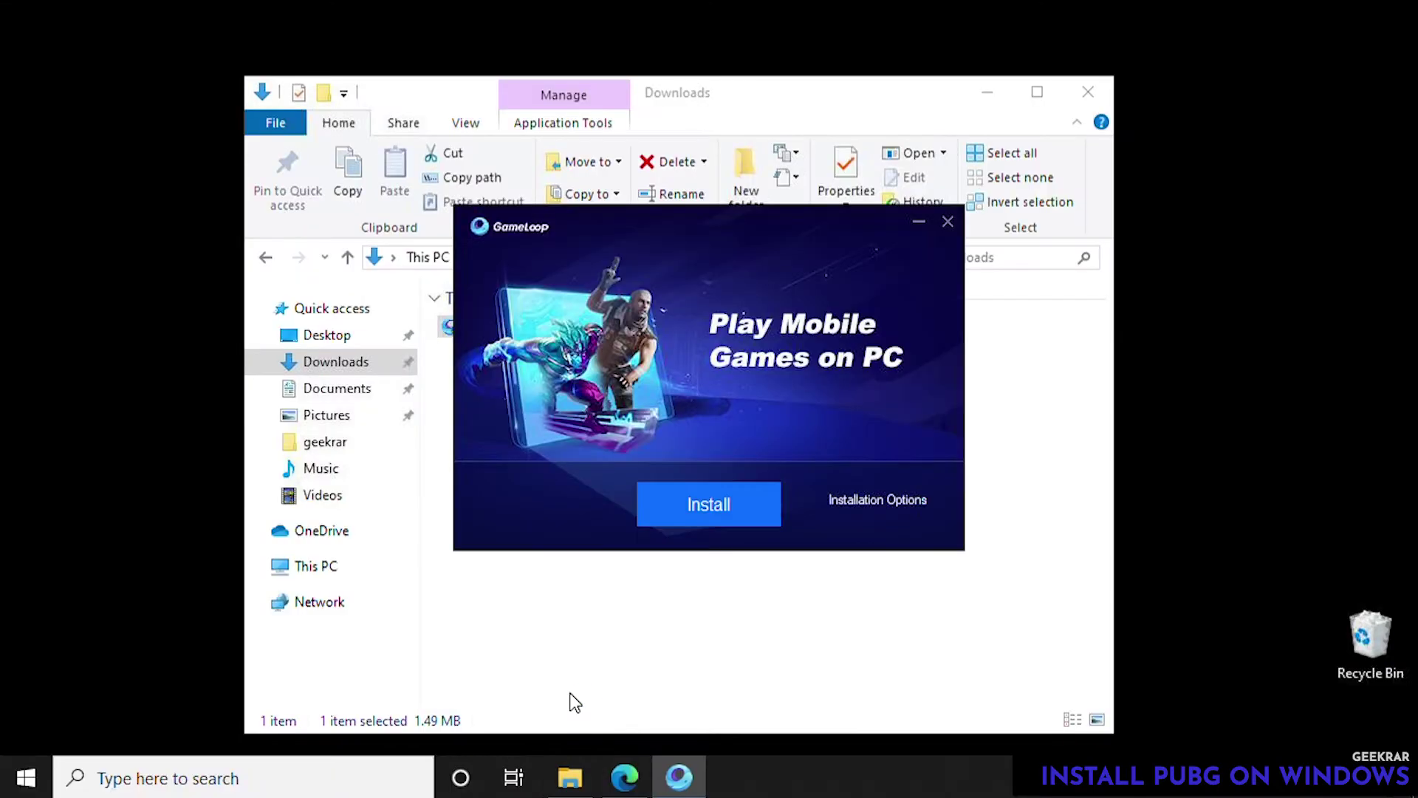
{"action": "left_click", "coordinate": [709, 503]}
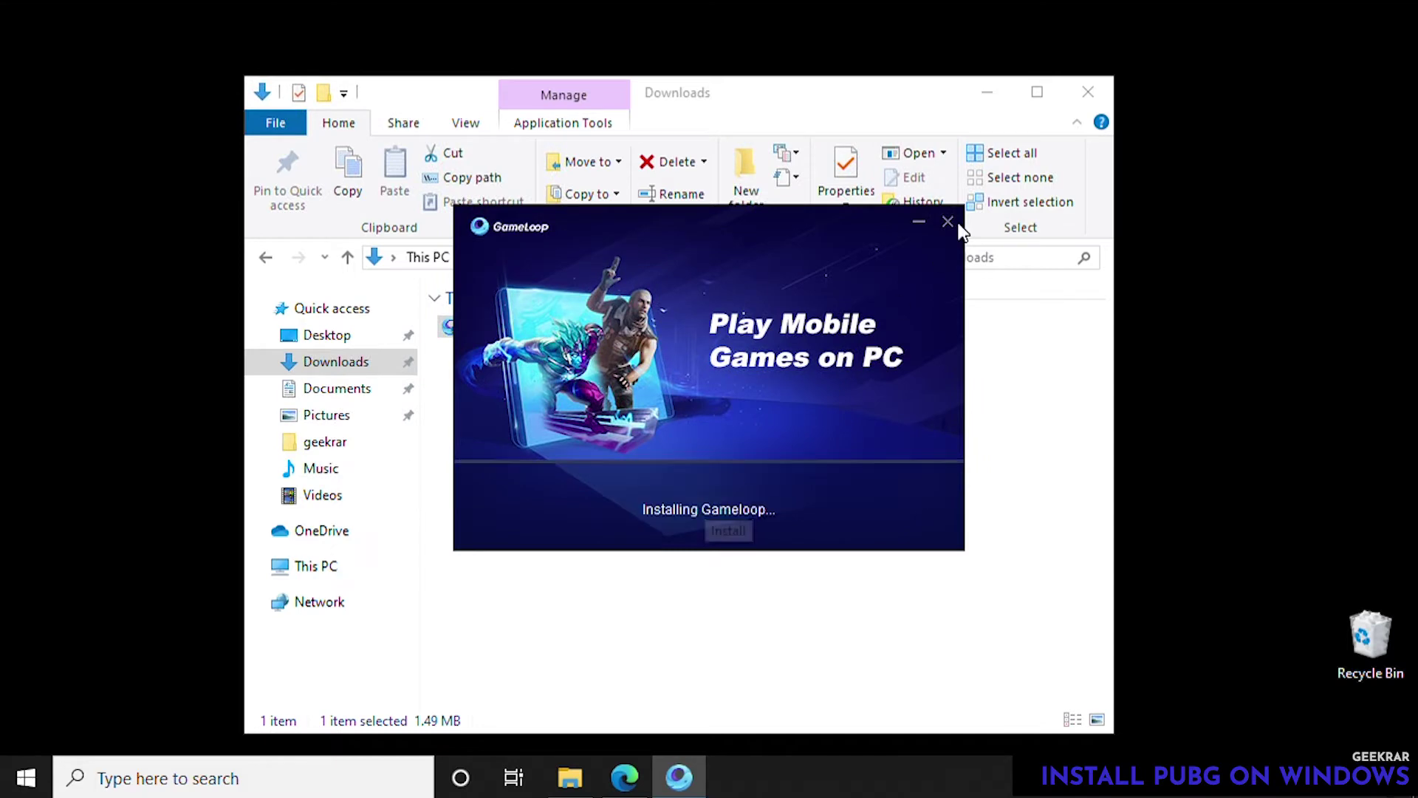
{"action": "left_click", "coordinate": [988, 94]}
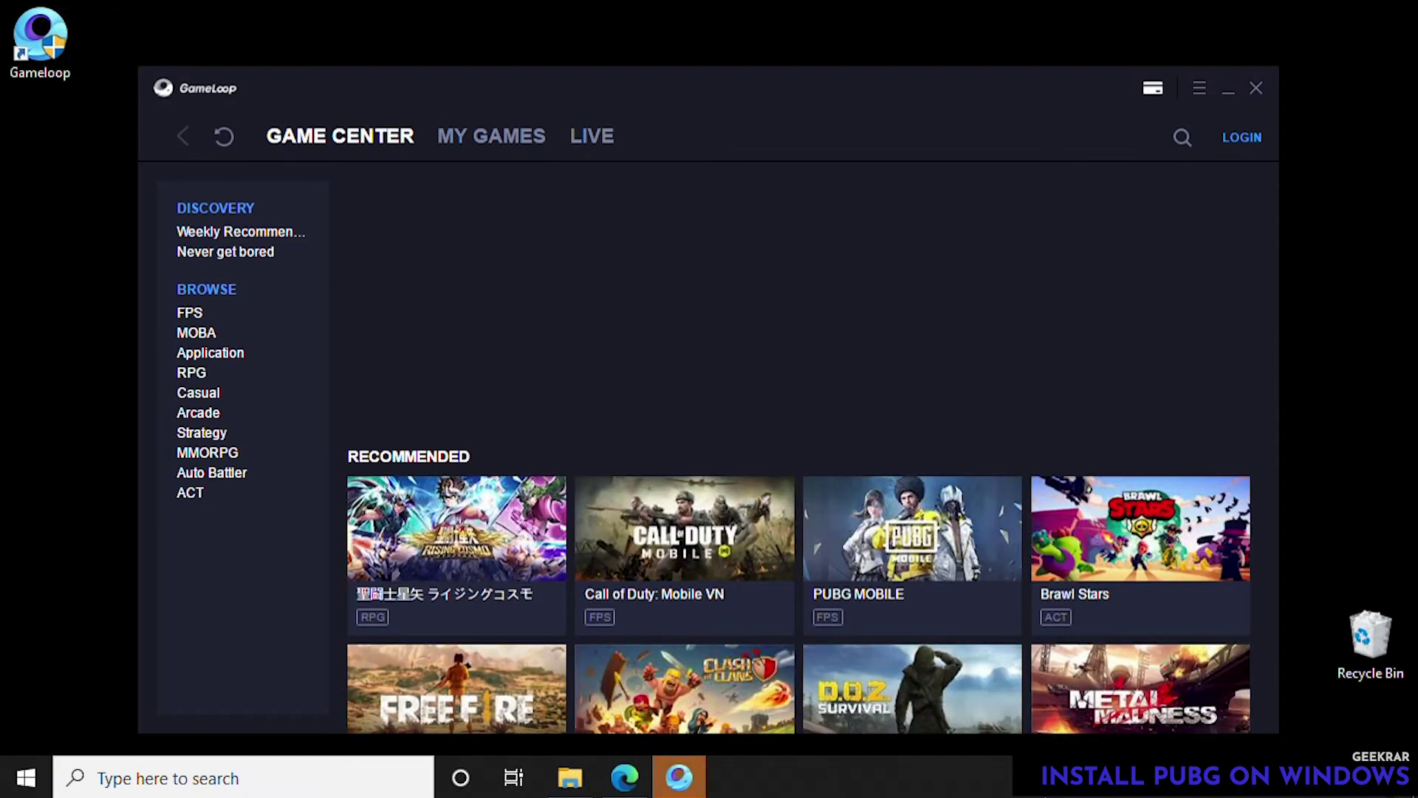
Step: Search the GameLoop game center for "pubg"
{"action": "left_click", "coordinate": [1182, 137]}
{"action": "type", "text": "pubg"}
{"action": "key", "text": "Return"}
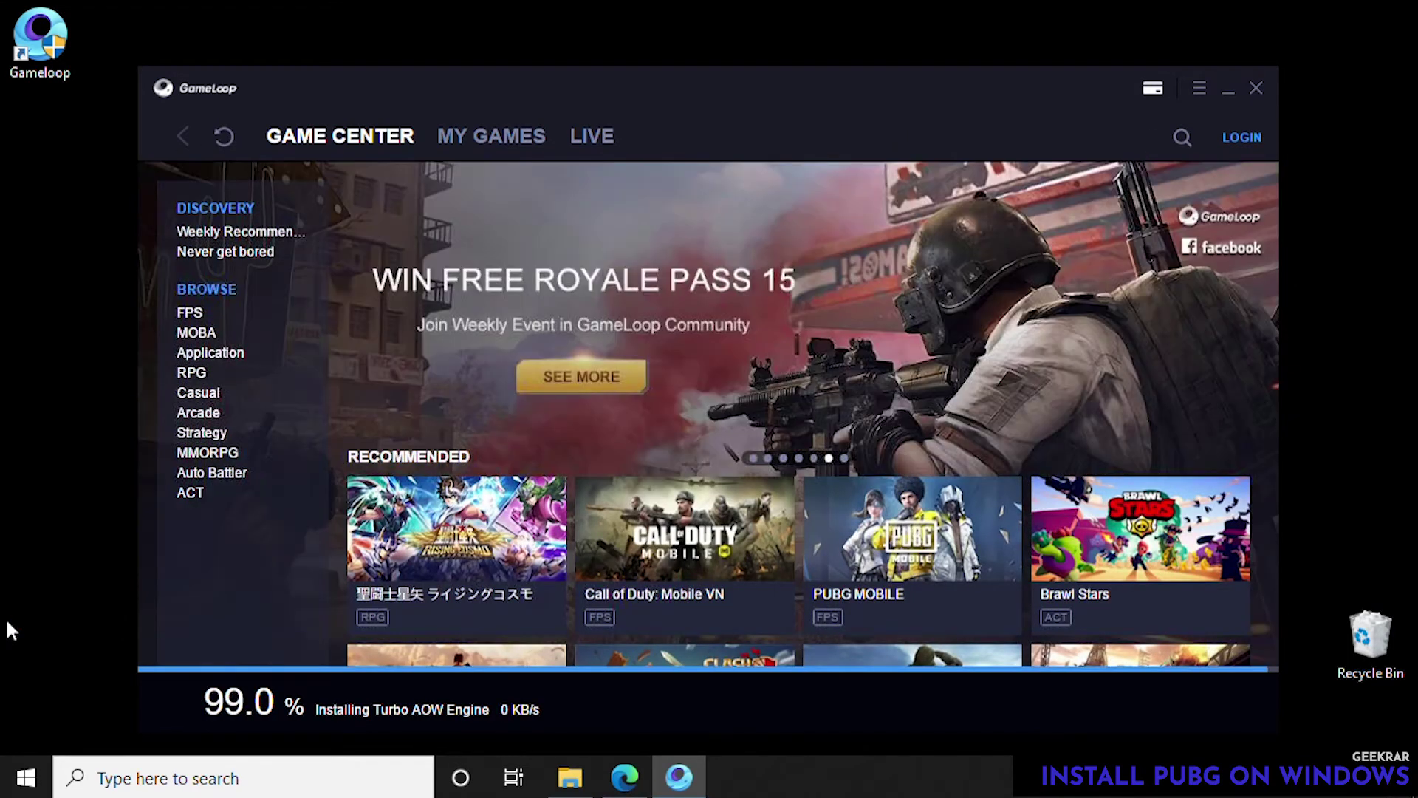
{"action": "left_click", "coordinate": [1182, 137]}
{"action": "type", "text": "p"}
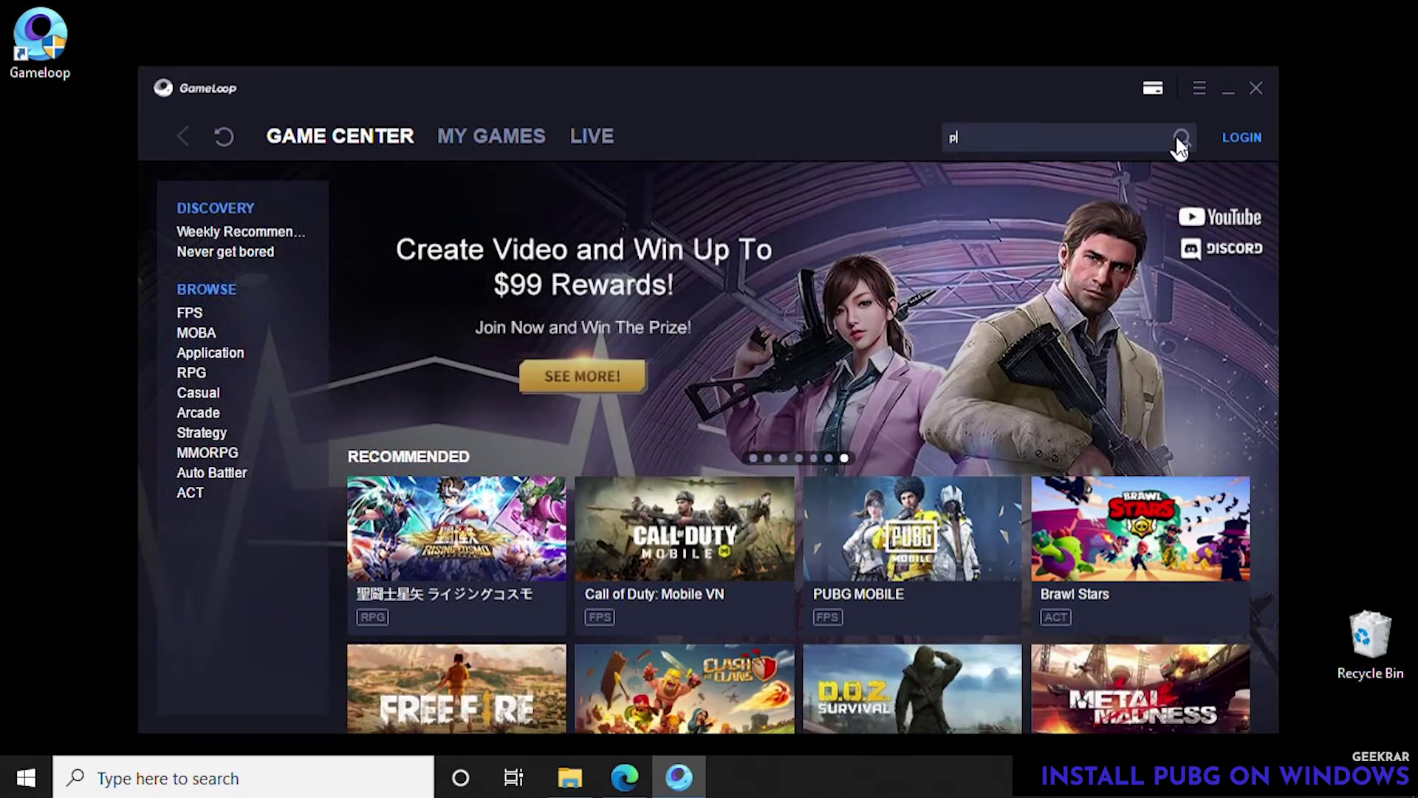
{"action": "type", "text": "ubg"}
{"action": "key", "text": "Return"}
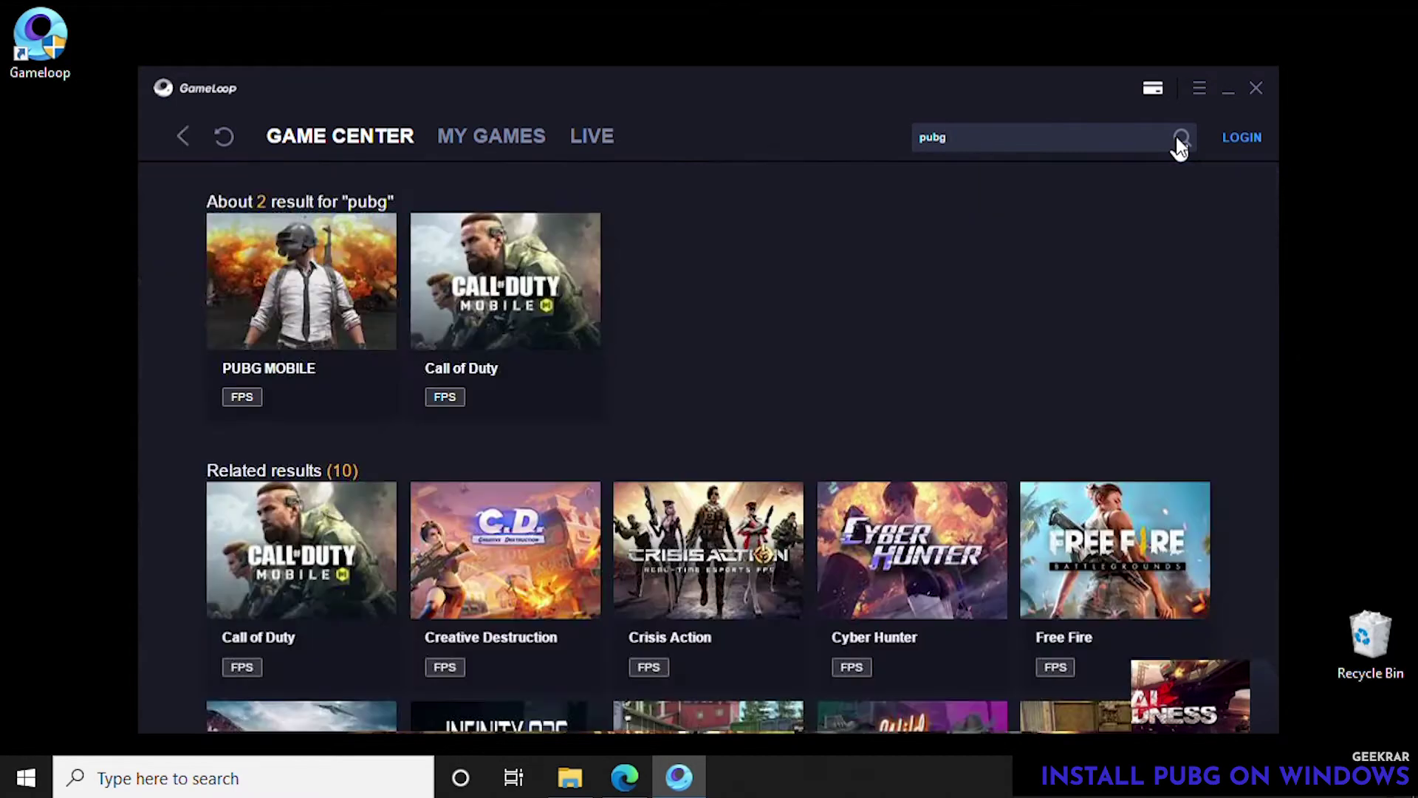
Step: Open the PUBG MOBILE page from the search results, review its system requirements and start downloading the game
{"action": "left_click", "coordinate": [253, 332]}
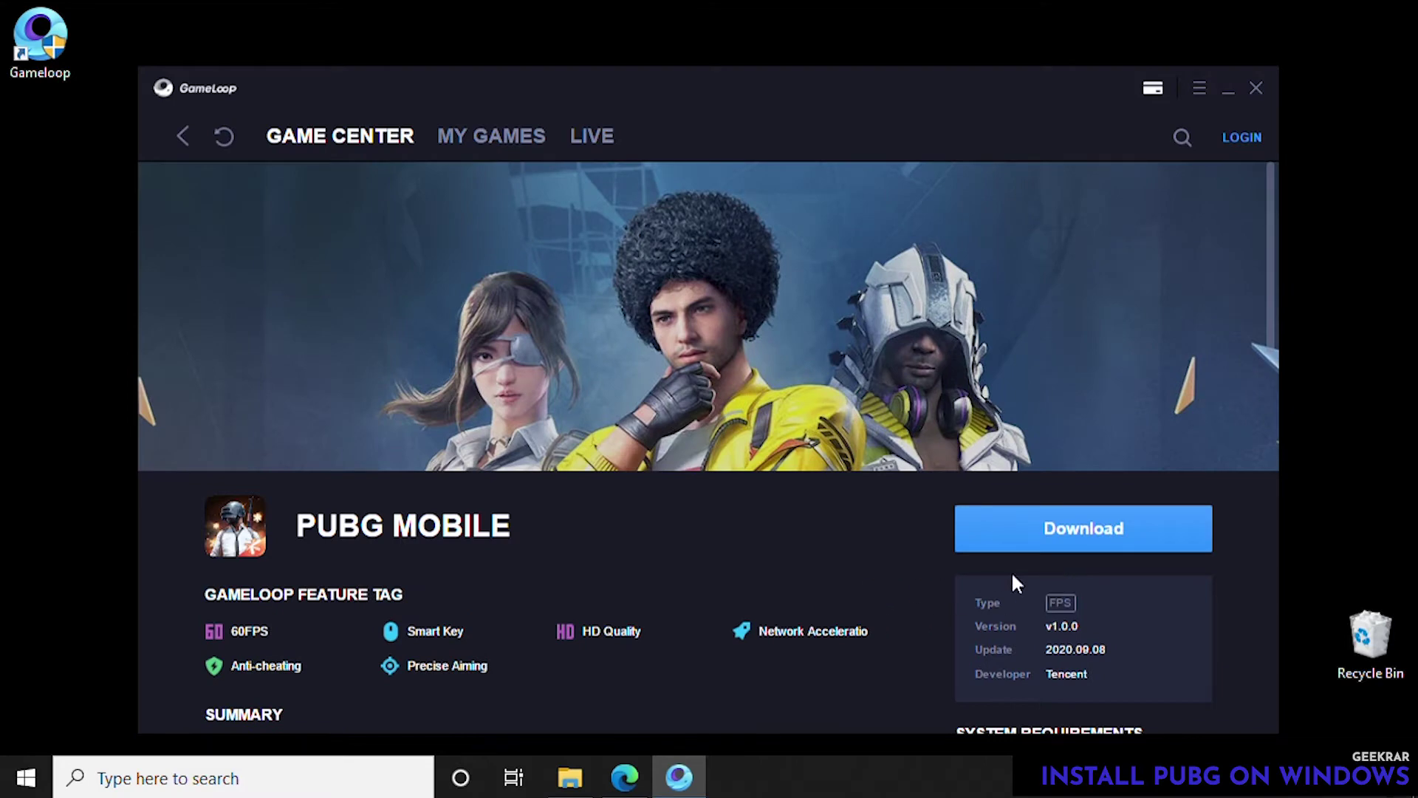
{"action": "scroll", "coordinate": [1090, 528], "scroll_direction": "down", "scroll_amount": 8}
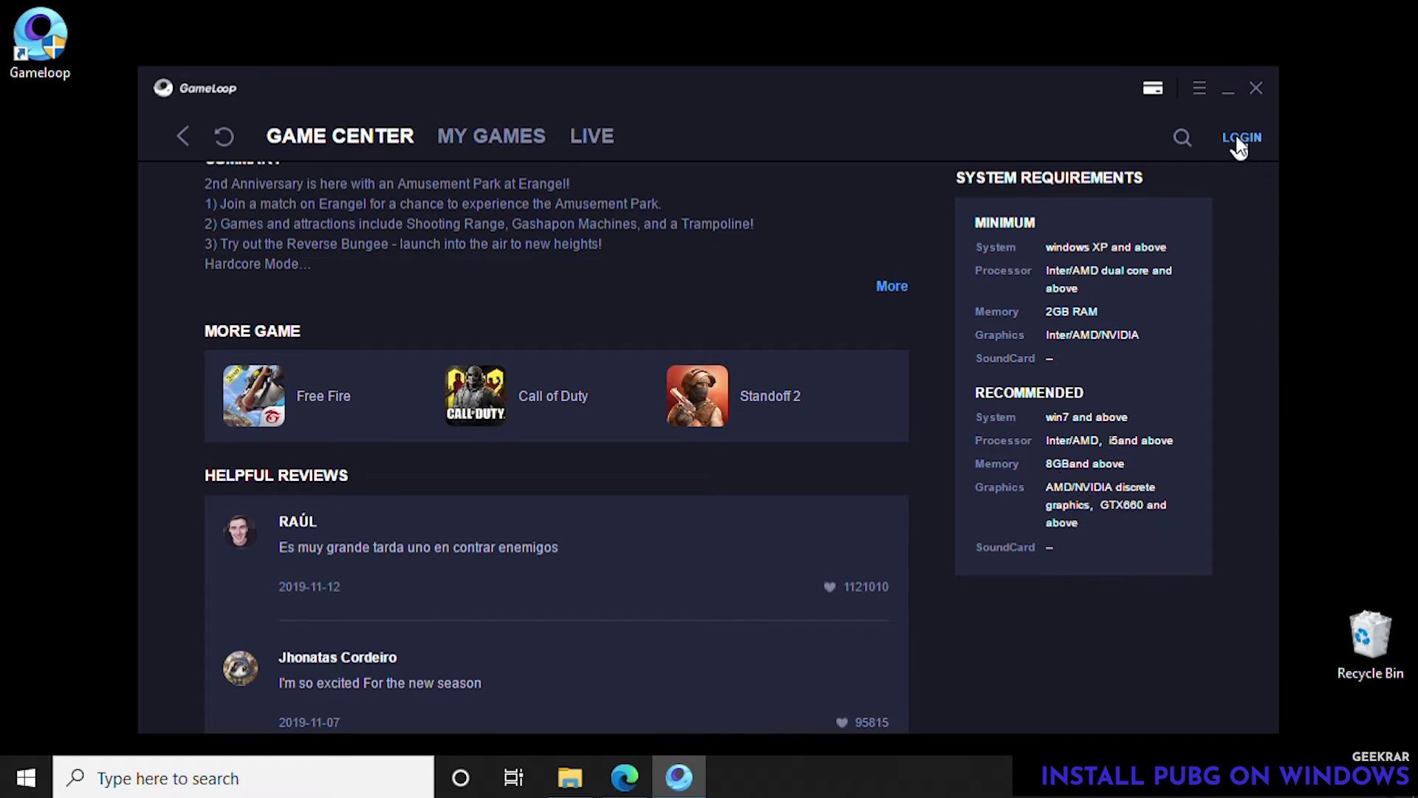
{"action": "scroll", "coordinate": [1199, 240], "scroll_direction": "up", "scroll_amount": 5}
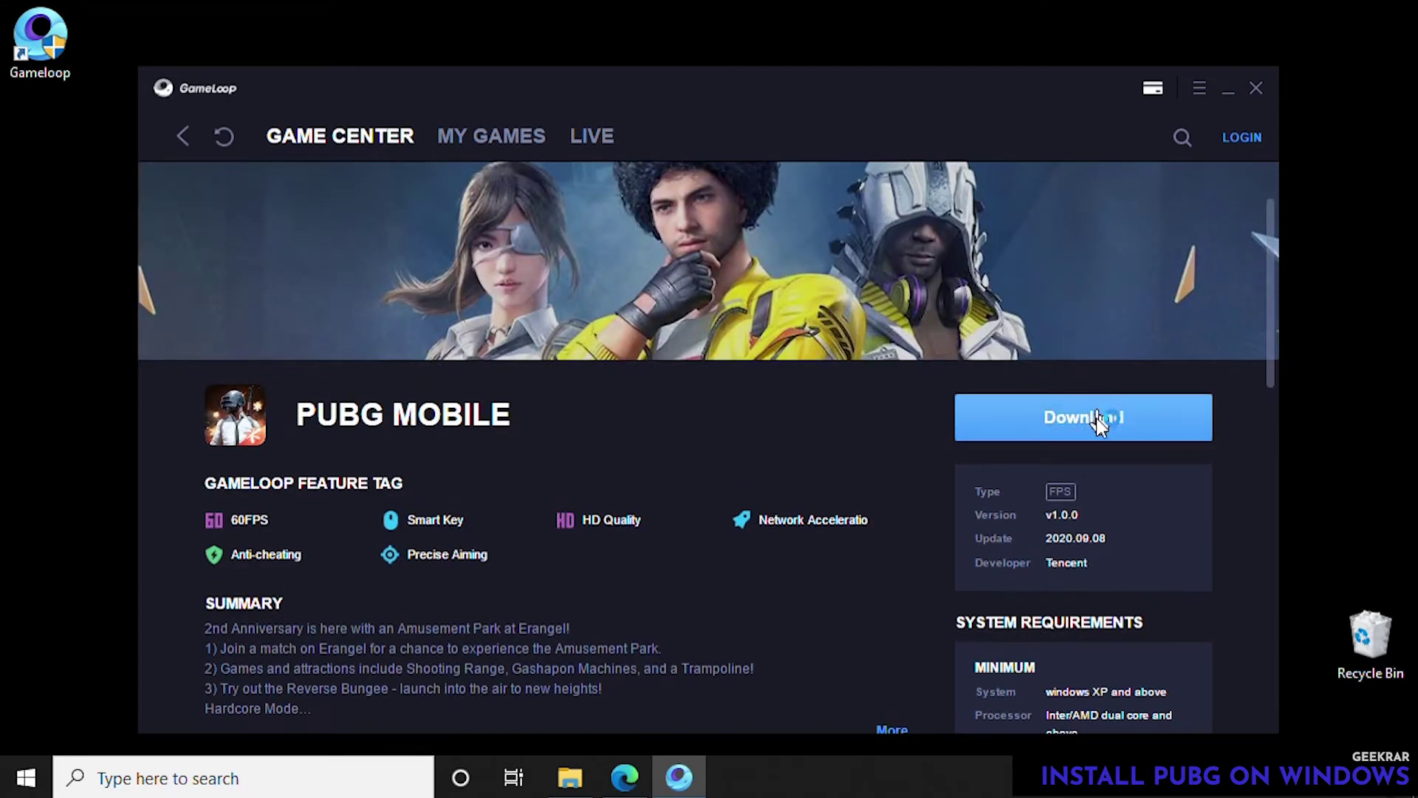
{"action": "left_click", "coordinate": [1089, 427]}
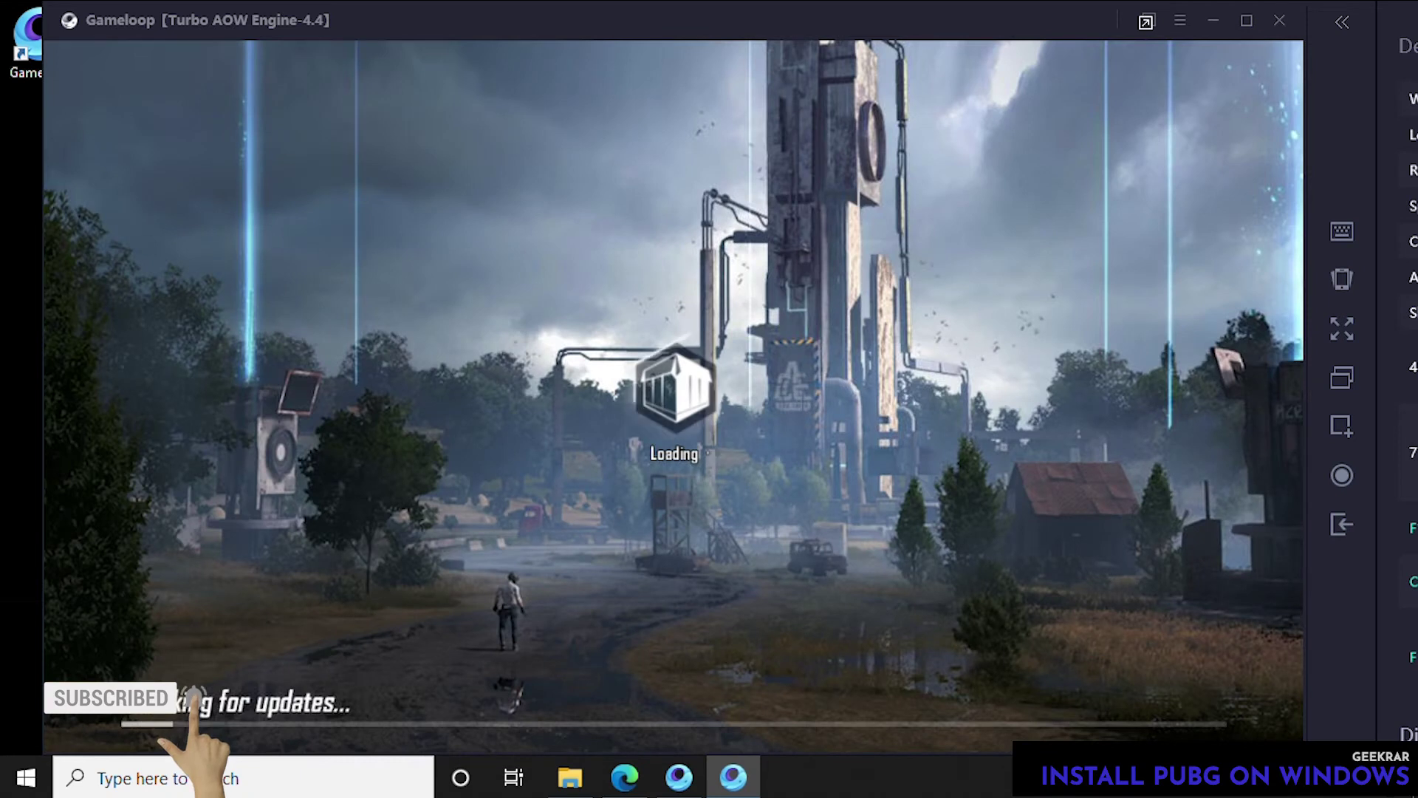
Step: Acknowledge and agree to the privacy policy on the PUBG MOBILE login screen
{"action": "left_click", "coordinate": [1249, 22]}
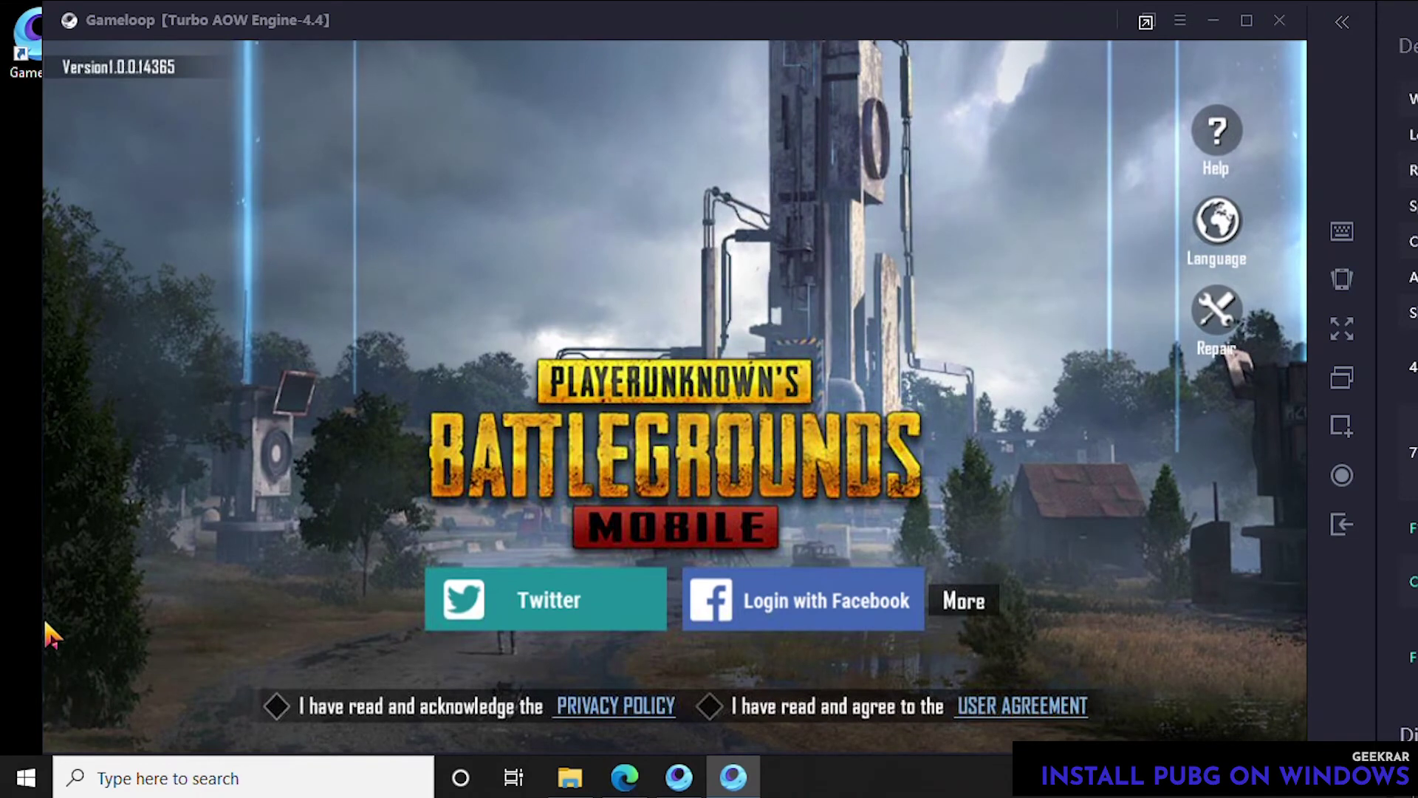
{"action": "left_click", "coordinate": [274, 707]}
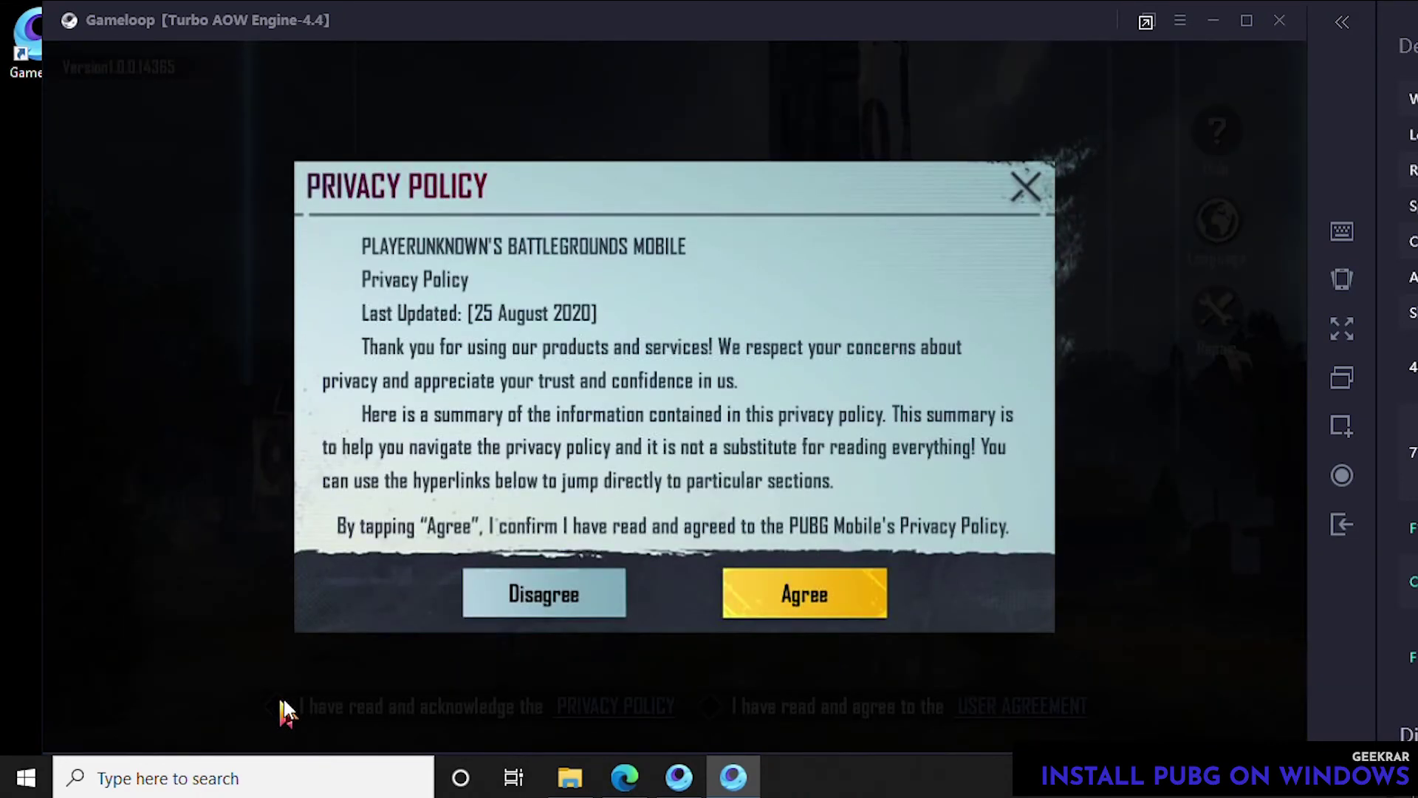
{"action": "left_click", "coordinate": [806, 585]}
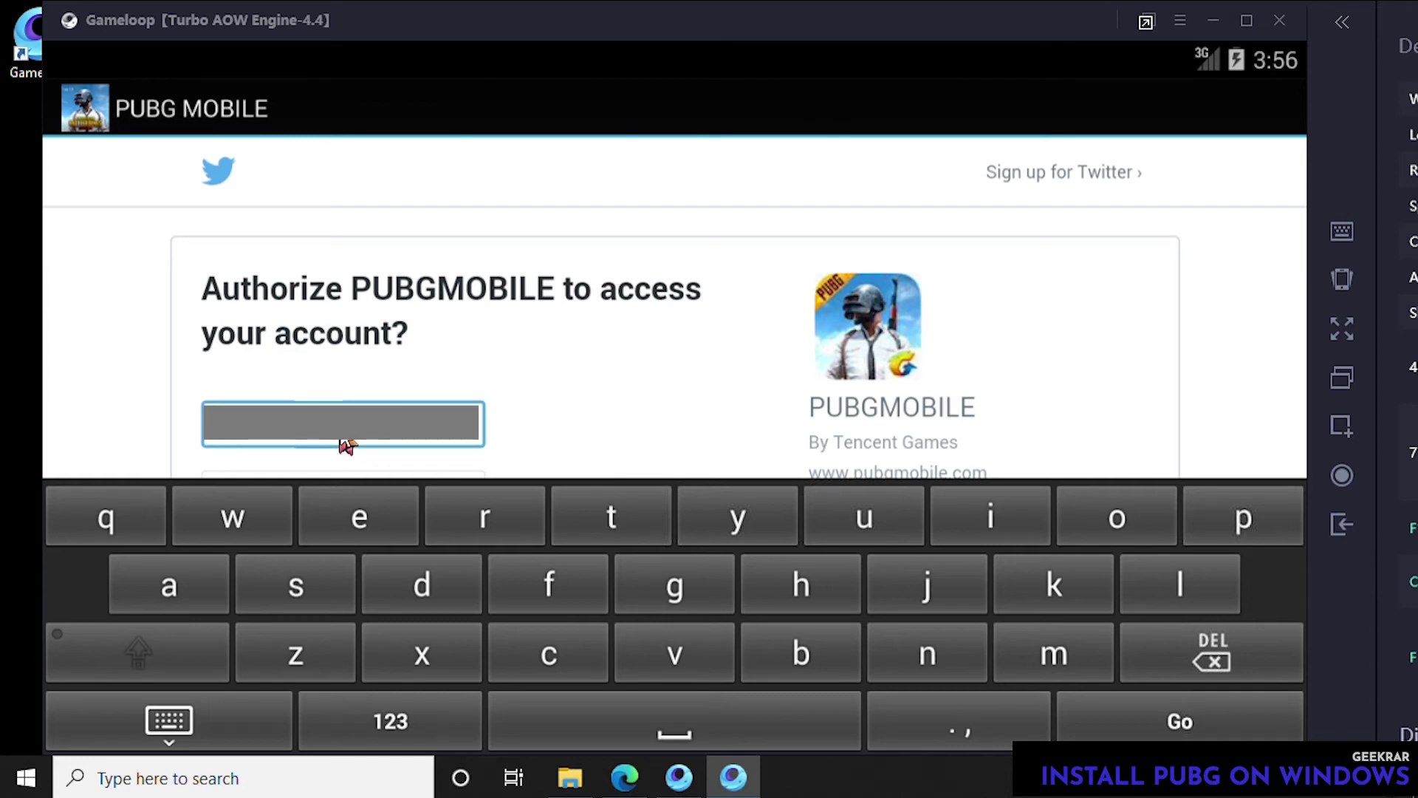
Step: Enter the Twitter account's username and password and authorize PUBGMOBILE to access the account
{"action": "left_click", "coordinate": [605, 439]}
{"action": "left_click", "coordinate": [326, 502]}
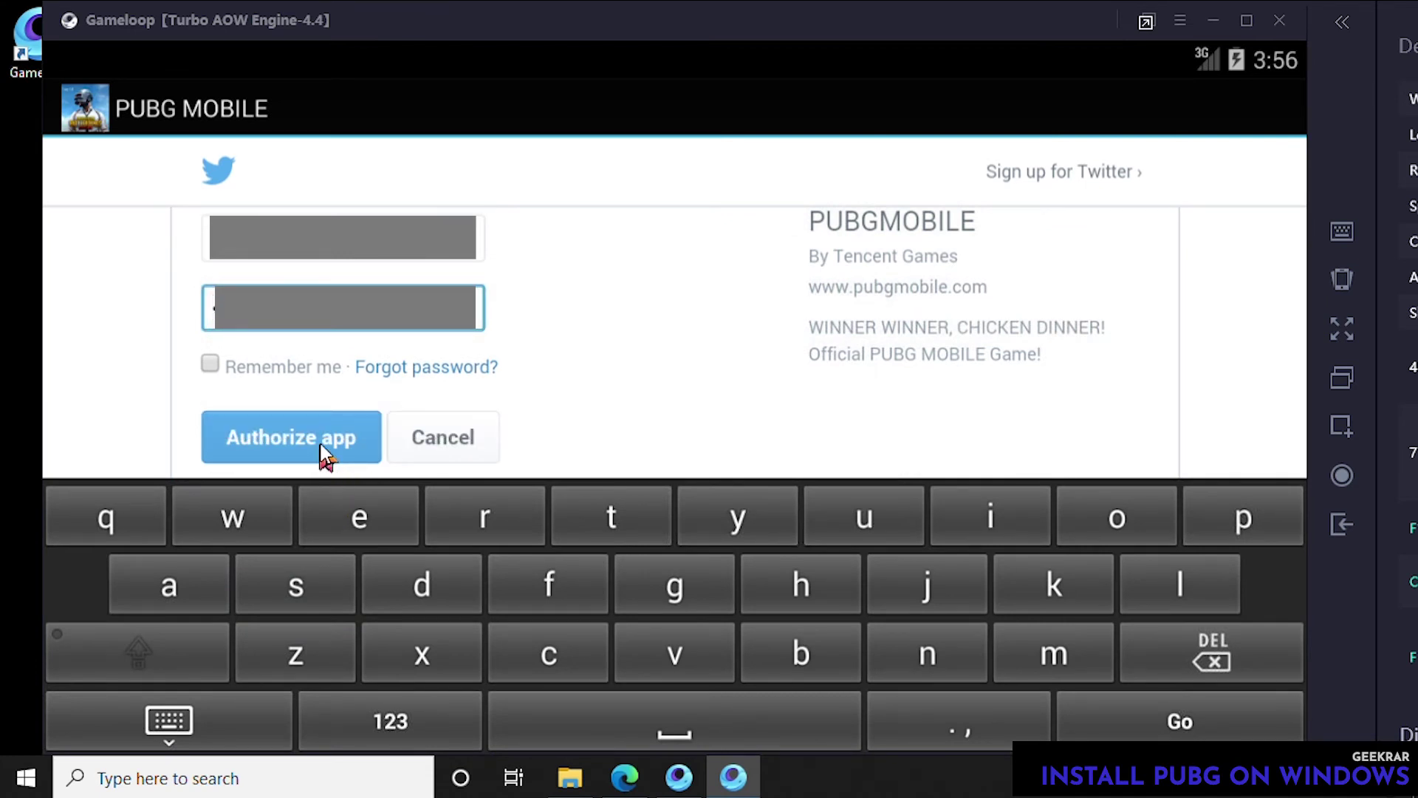
{"action": "left_click", "coordinate": [325, 455]}
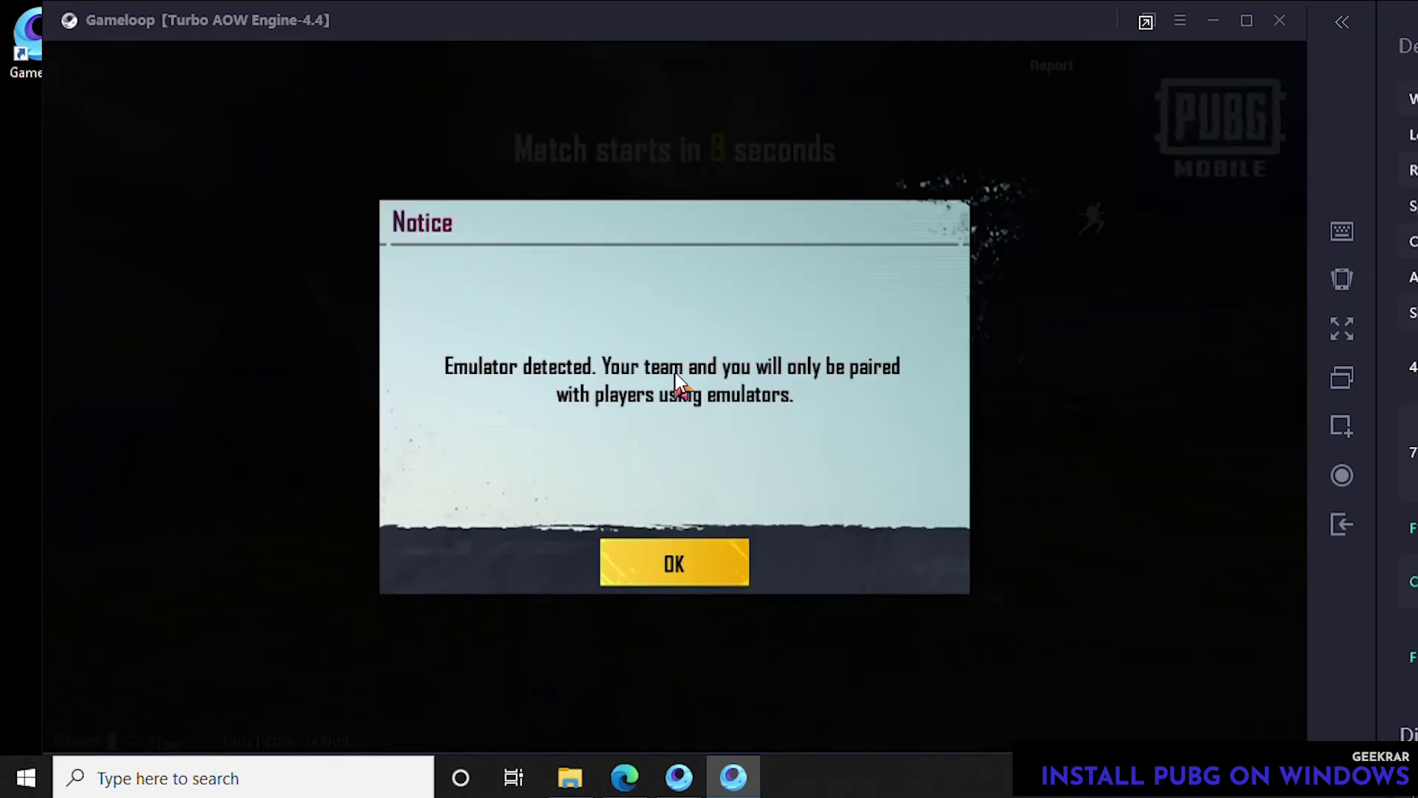
Step: Acknowledge the emulator notice and rotate the character in the game lobby
{"action": "left_click", "coordinate": [690, 561]}
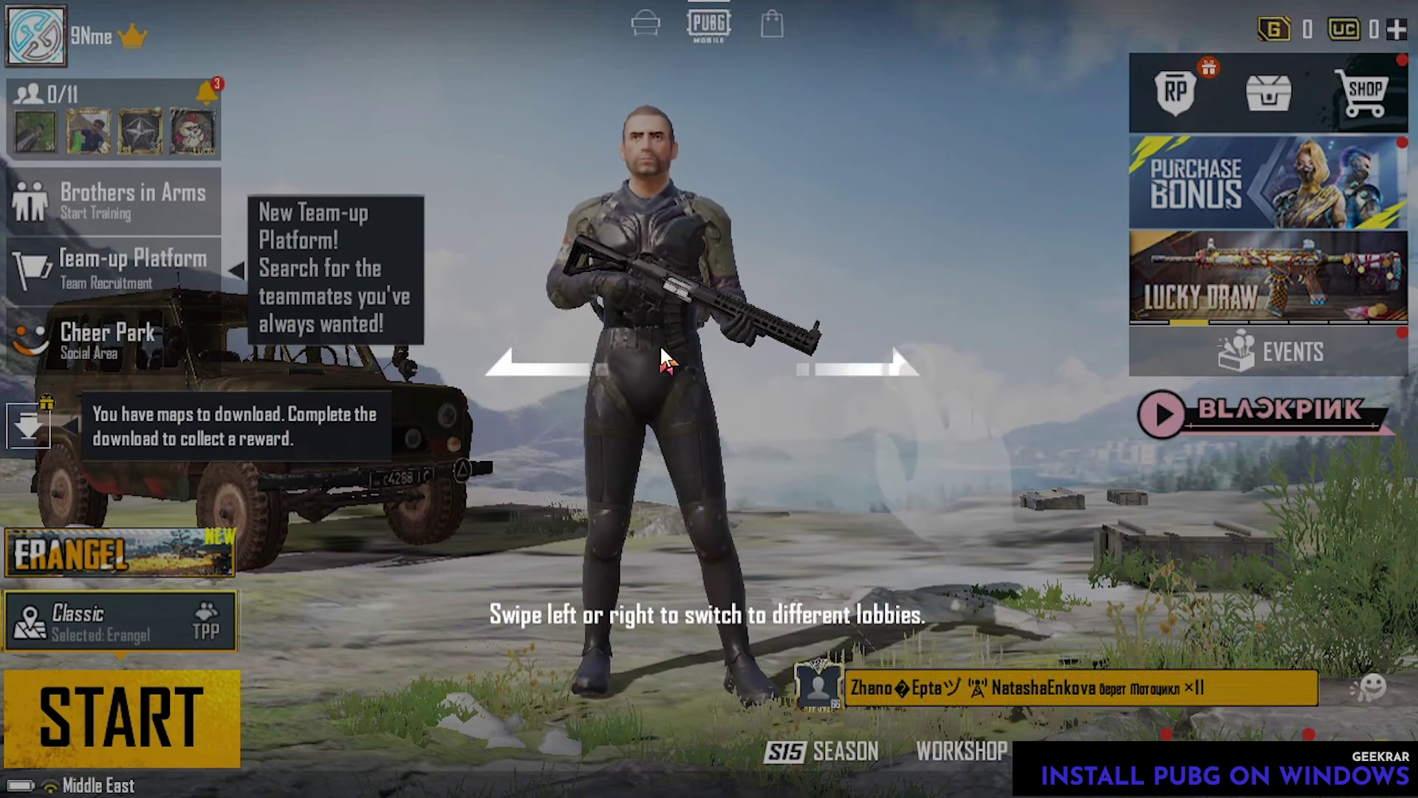
{"action": "left_click_drag", "start_coordinate": [813, 384], "coordinate": [1018, 384]}
{"action": "left_click_drag", "start_coordinate": [778, 399], "coordinate": [1006, 361]}
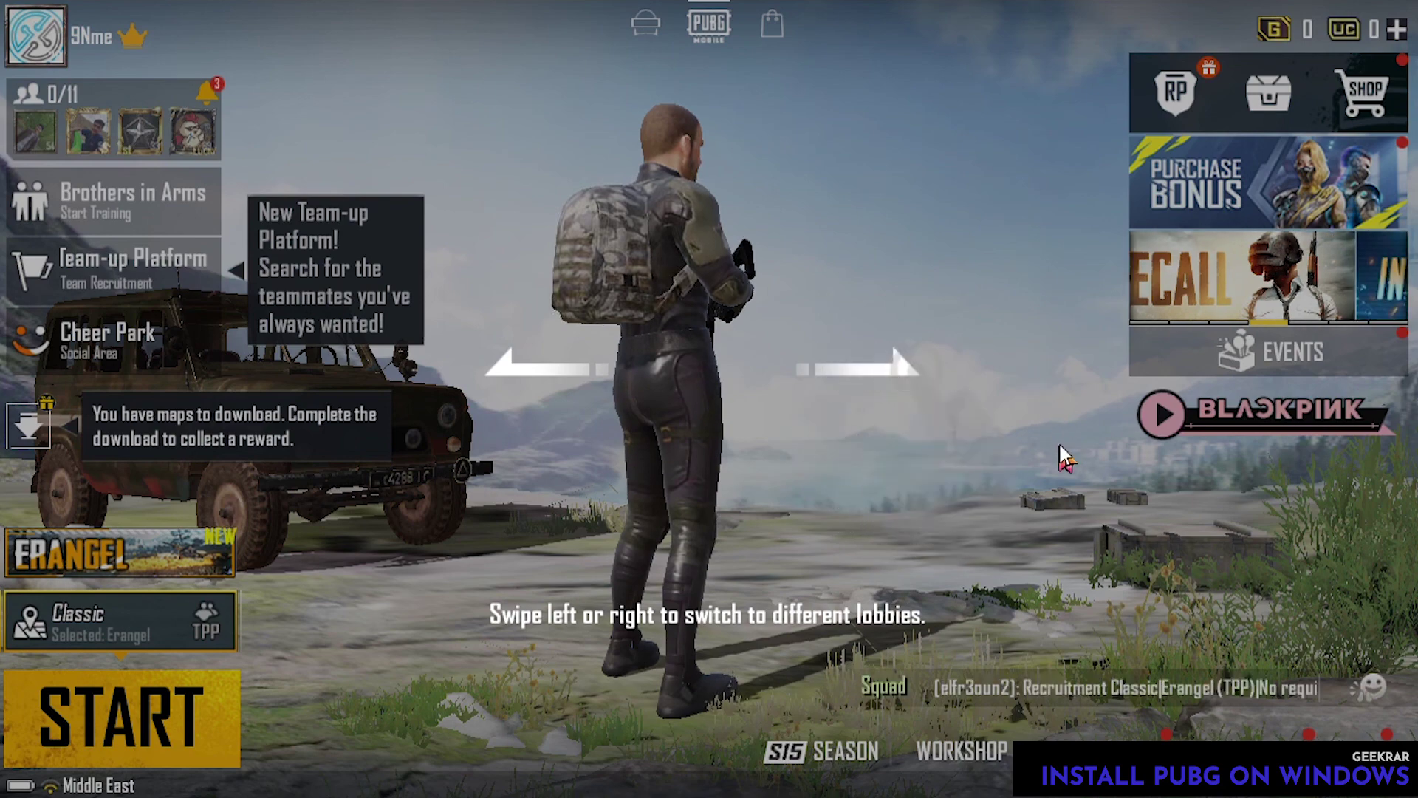